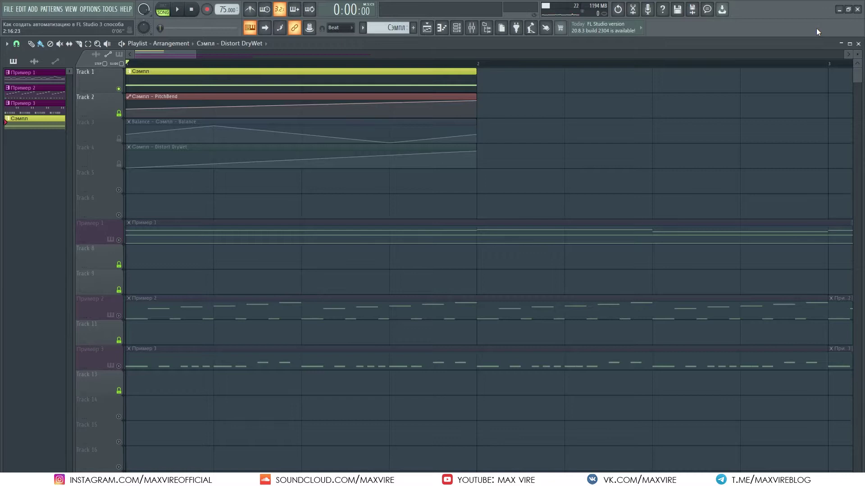
Play the sample with its pitch bend automation, and play it again with the balance automation on track 3 unmuted
{"action": "key", "text": "space"}
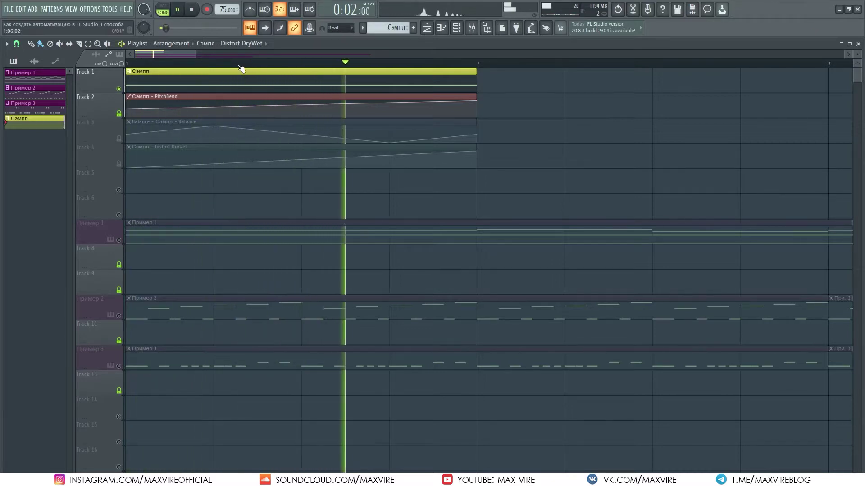
{"action": "key", "text": "space"}
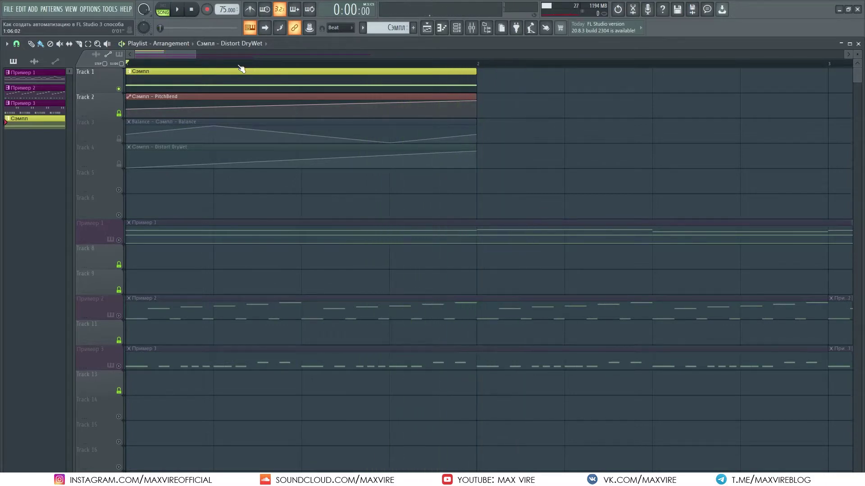
{"action": "left_click", "coordinate": [120, 139]}
{"action": "key", "text": "space"}
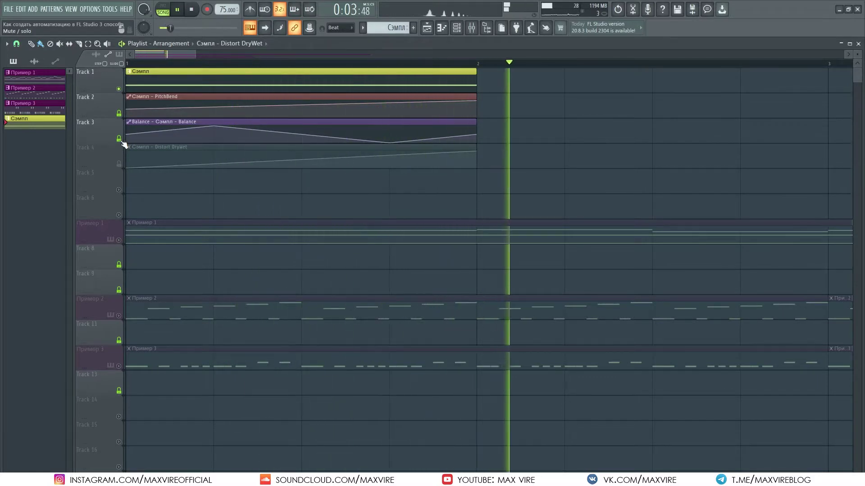
{"action": "key", "text": "space"}
Unmute the Distort DryWet automation on track 4 and play the sample with it
{"action": "left_click", "coordinate": [120, 165]}
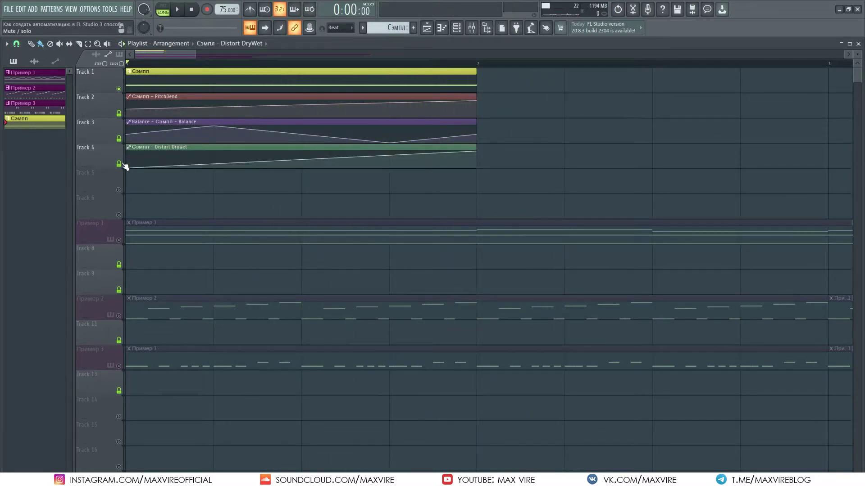
{"action": "key", "text": "space"}
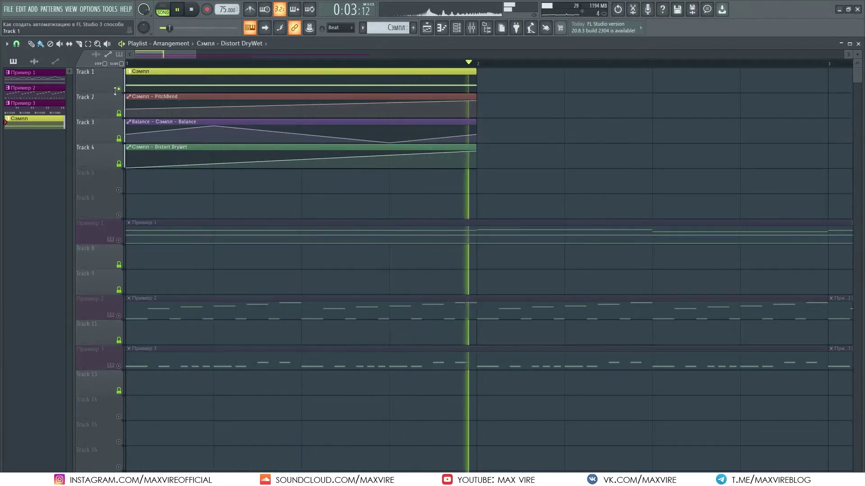
{"action": "key", "text": "space"}
Unmute the Пример 1 playlist track and select its pattern
{"action": "scroll", "coordinate": [157, 135], "scroll_direction": "down", "scroll_amount": 3}
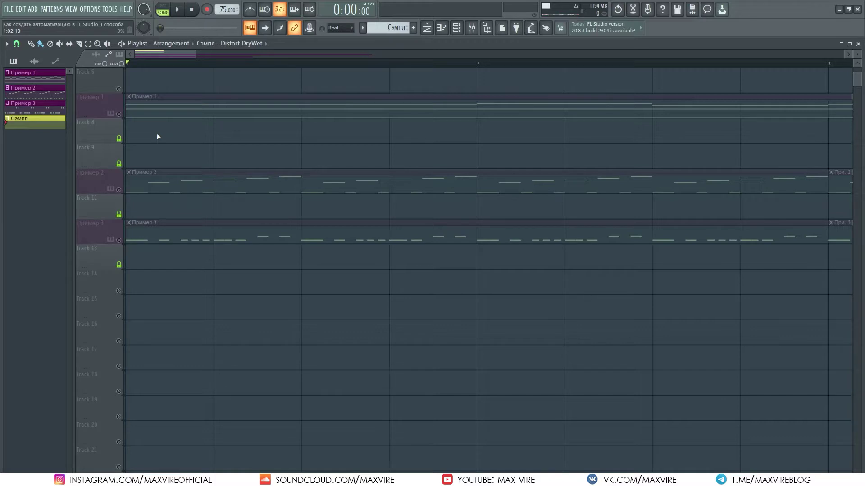
{"action": "left_click", "coordinate": [120, 114]}
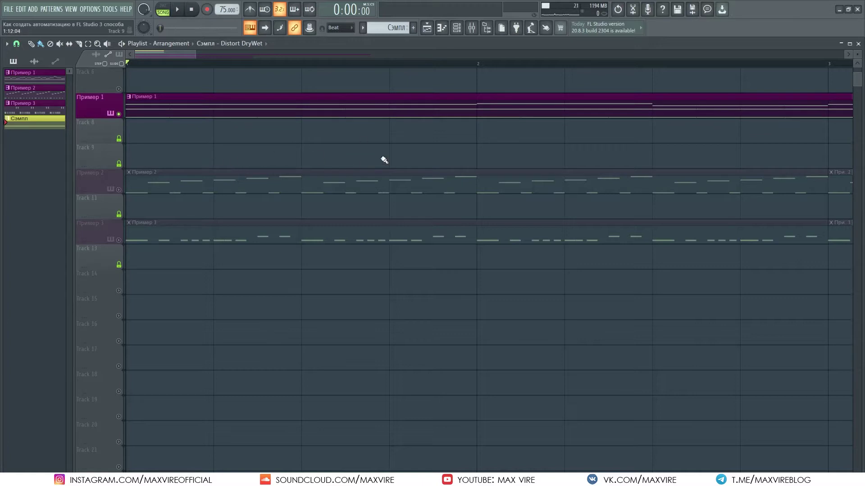
{"action": "double_click", "coordinate": [303, 113]}
{"action": "left_click", "coordinate": [681, 126]}
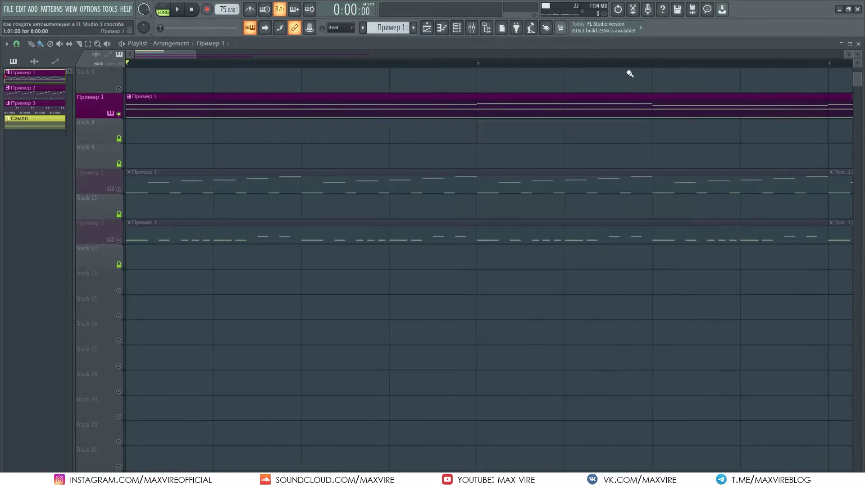
Open the FLEX instrument of the Пример 1 channel over the middle of the playlist and hide the channel rack
{"action": "left_click", "coordinate": [472, 27]}
{"action": "left_click", "coordinate": [119, 79]}
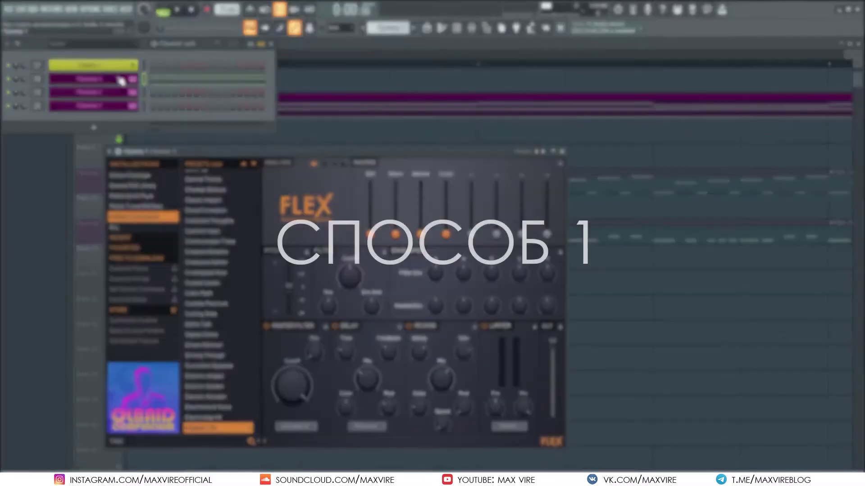
{"action": "left_click_drag", "start_coordinate": [375, 155], "coordinate": [496, 146]}
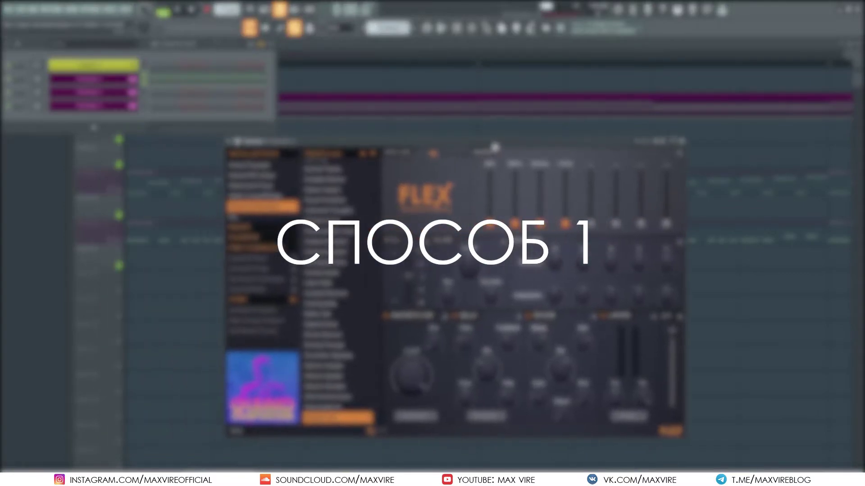
{"action": "left_click_drag", "start_coordinate": [464, 143], "coordinate": [507, 142]}
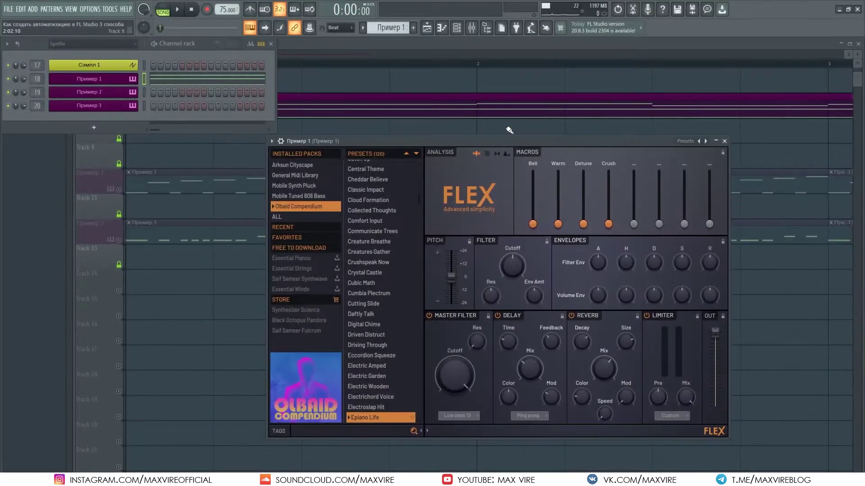
{"action": "key", "text": "F6"}
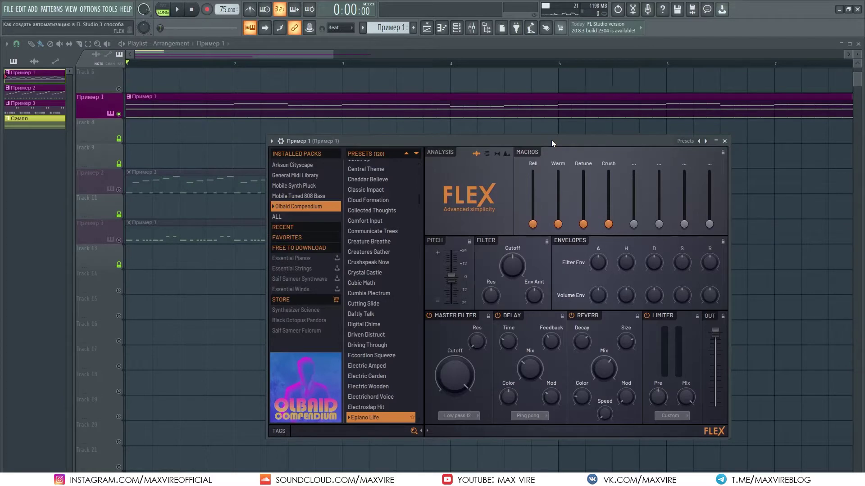
Play Пример 1 unmodified, and replay it while raising FLEX's Bell and Warm macros to 100%
{"action": "key", "text": "space"}
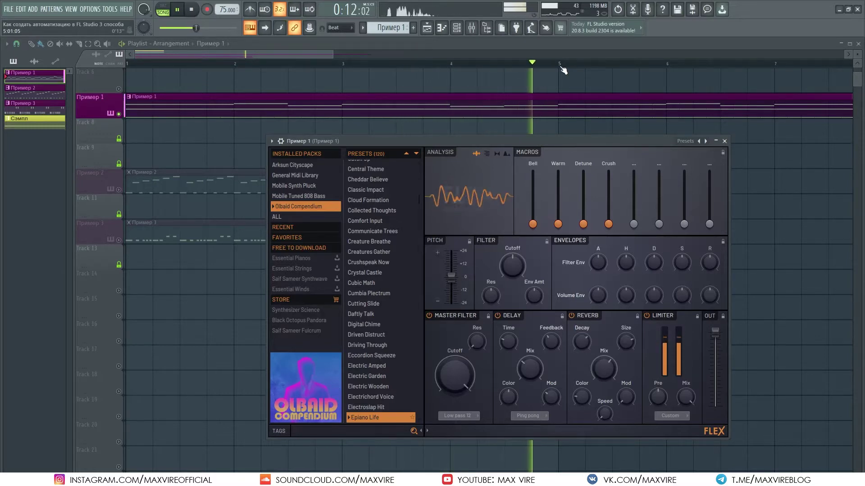
{"action": "key", "text": "space"}
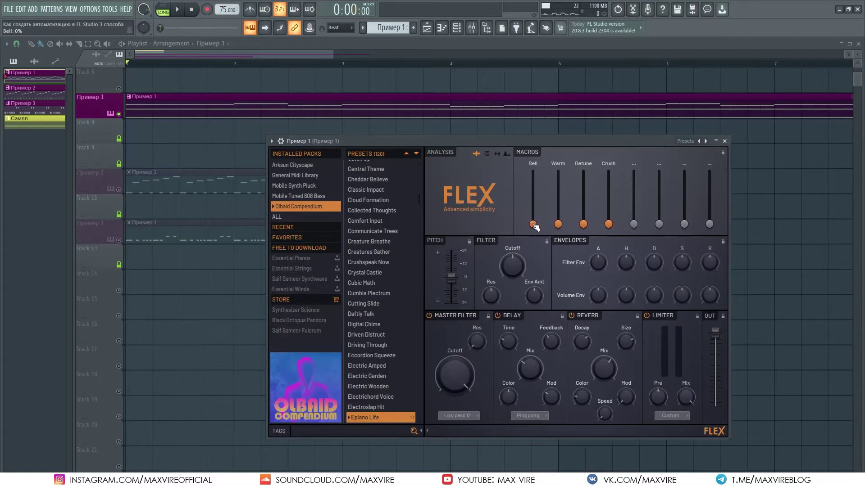
{"action": "key", "text": "space"}
{"action": "left_click_drag", "start_coordinate": [534, 225], "coordinate": [533, 171]}
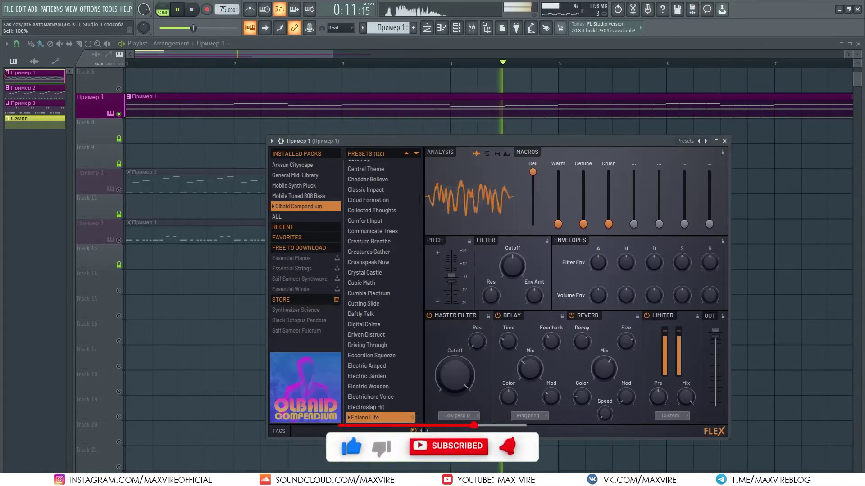
{"action": "scroll", "coordinate": [587, 87], "scroll_direction": "down", "scroll_amount": 1}
{"action": "scroll", "coordinate": [587, 87], "scroll_direction": "down", "scroll_amount": 1}
{"action": "left_click_drag", "start_coordinate": [558, 224], "coordinate": [558, 172]}
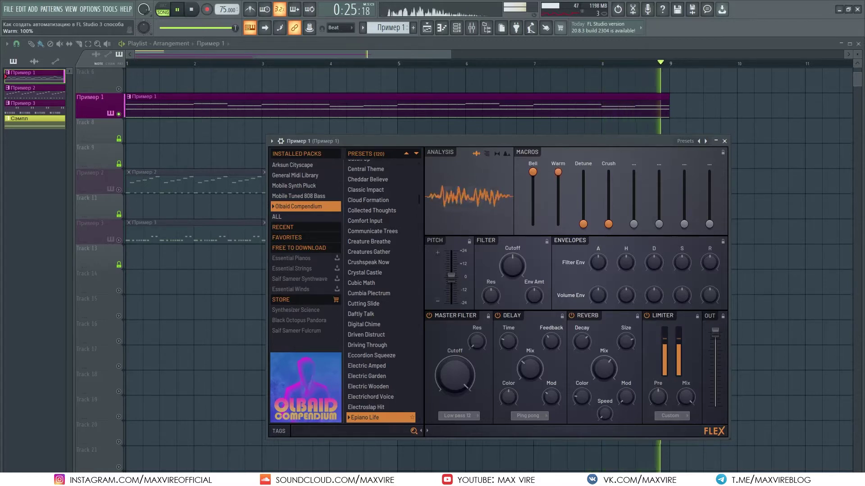
{"action": "key", "text": "space"}
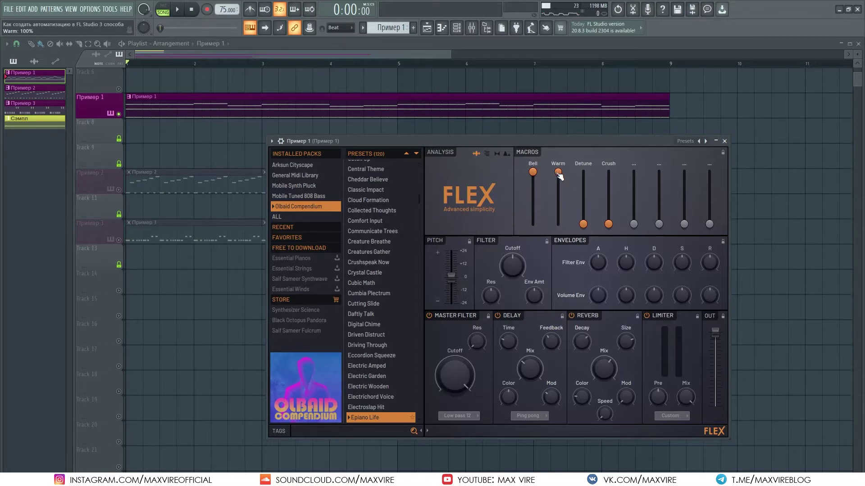
Create Bell and Warm automation clips on tracks 8 and 9, lowering their start points to the minimum so both ramp up to the end
{"action": "right_click", "coordinate": [534, 176]}
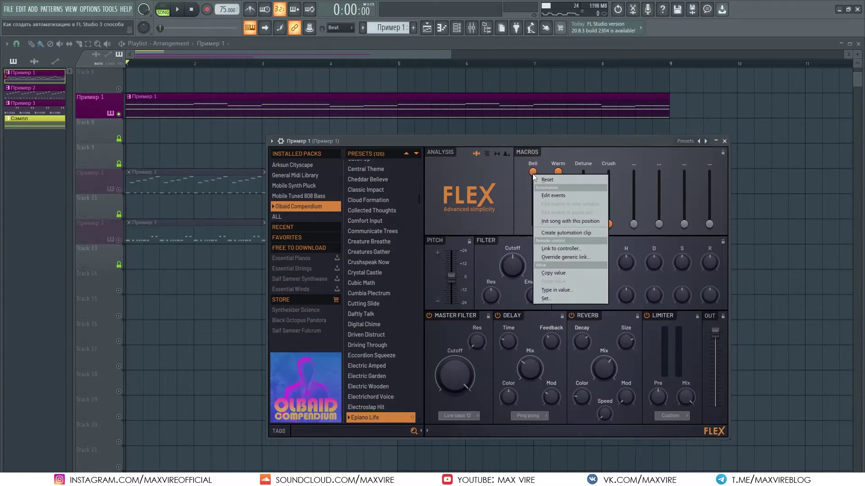
{"action": "left_click", "coordinate": [550, 234]}
{"action": "left_click", "coordinate": [625, 44]}
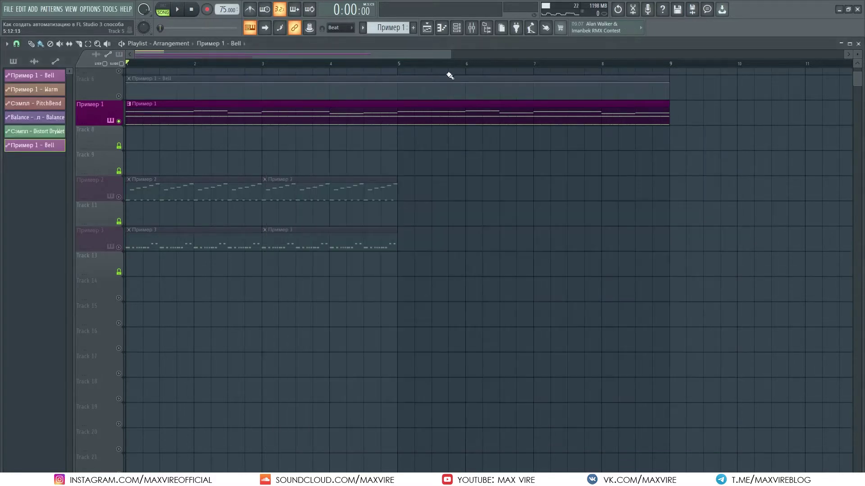
{"action": "left_click_drag", "start_coordinate": [439, 81], "coordinate": [409, 139]}
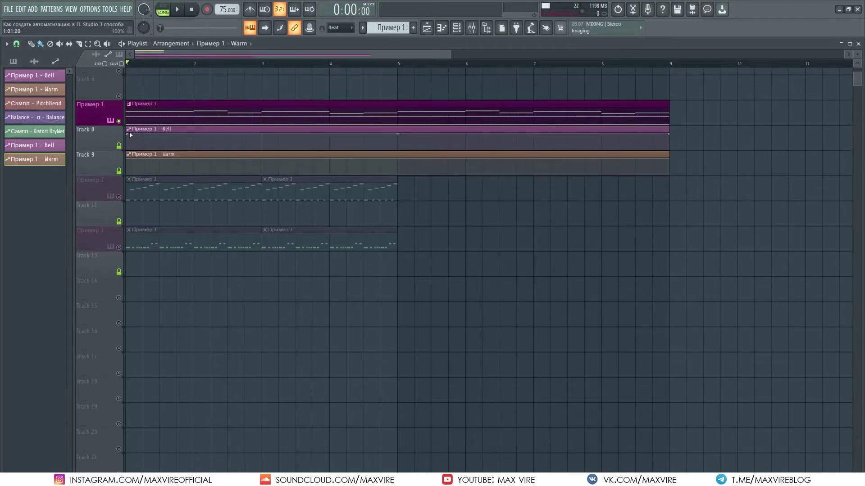
{"action": "left_click_drag", "start_coordinate": [131, 135], "coordinate": [127, 175]}
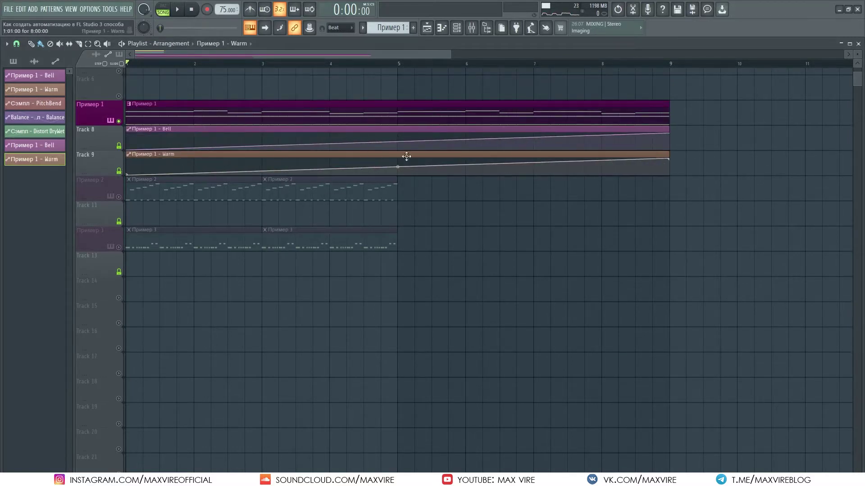
Reopen the FLEX window below the automation clips and play Пример 1 to check the Bell and Warm automation
{"action": "left_click", "coordinate": [456, 28]}
{"action": "left_click", "coordinate": [457, 28]}
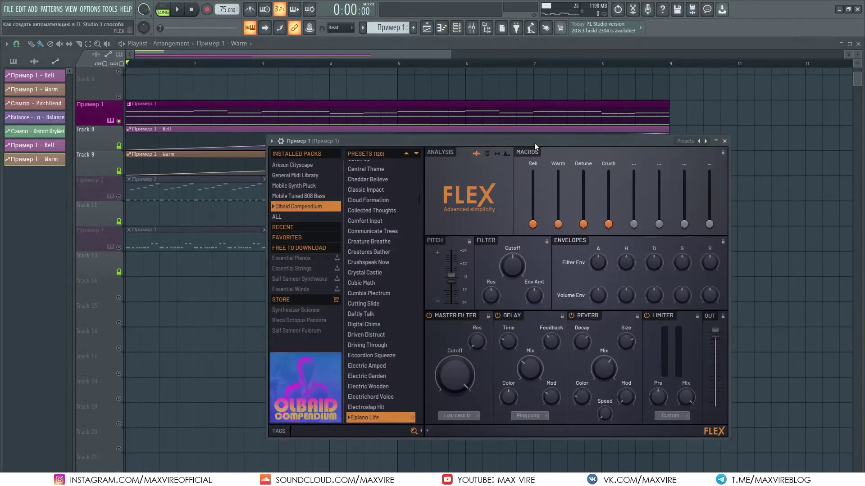
{"action": "left_click_drag", "start_coordinate": [534, 143], "coordinate": [568, 188]}
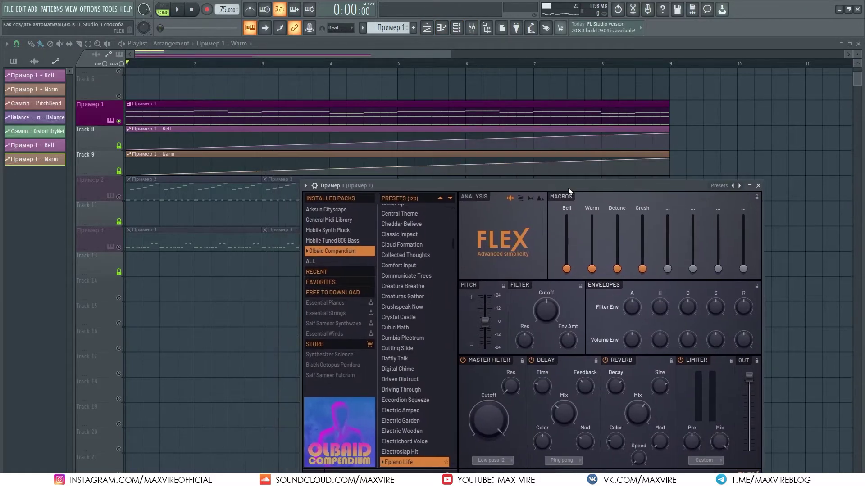
{"action": "key", "text": "space"}
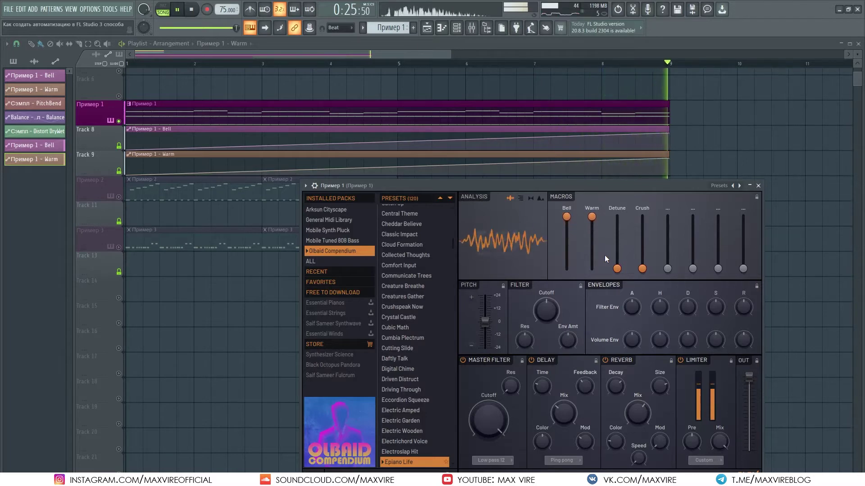
{"action": "key", "text": "space"}
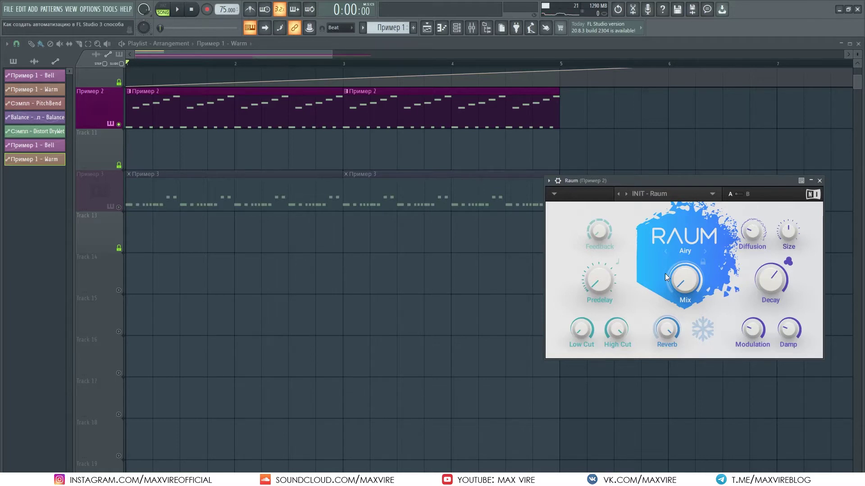
Play Пример 2 while adjusting the Mix amount of the Raum reverb, leaving it at 77%
{"action": "key", "text": "space"}
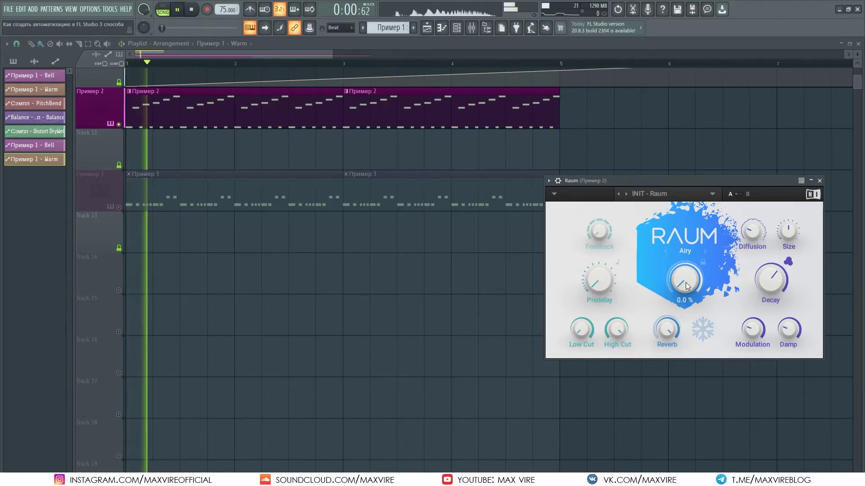
{"action": "mouse_move", "coordinate": [682, 284]}
{"action": "left_mouse_down"}
{"action": "mouse_move", "coordinate": [682, 210]}
{"action": "mouse_move", "coordinate": [682, 276]}
{"action": "left_mouse_up"}
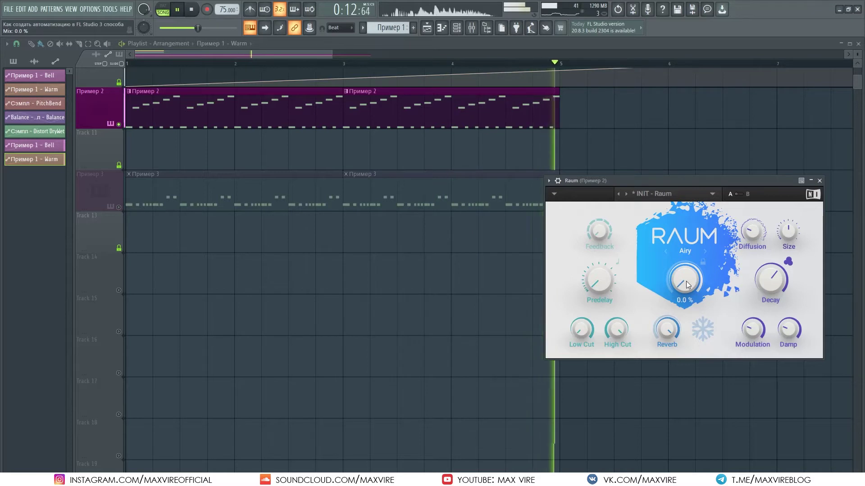
{"action": "key", "text": "space"}
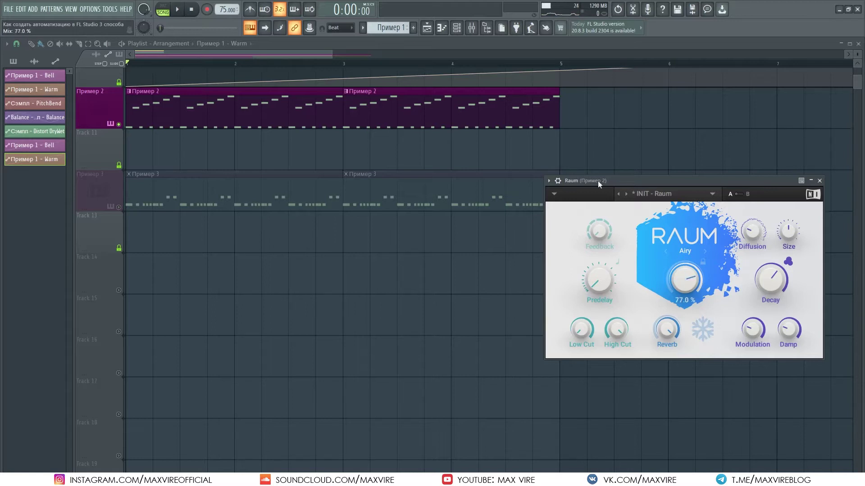
Create an automation clip on track 11 for the last tweaked parameter, Raum's Mix
{"action": "left_click", "coordinate": [110, 10]}
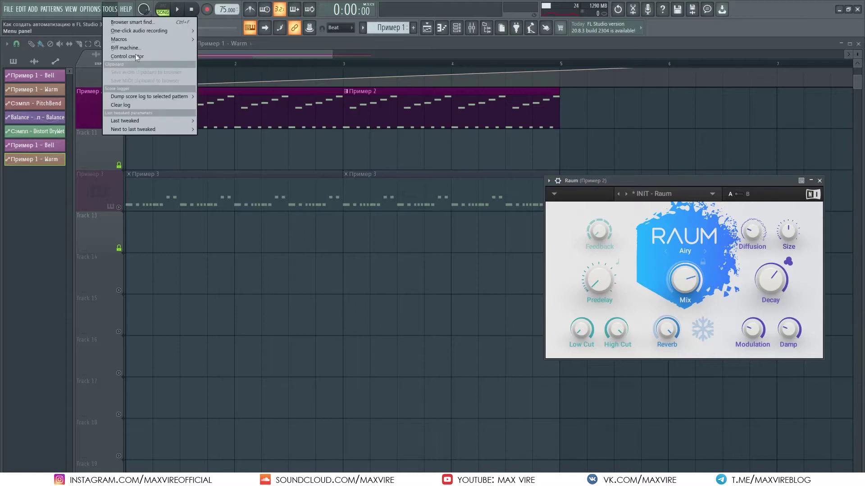
{"action": "mouse_move", "coordinate": [156, 123]}
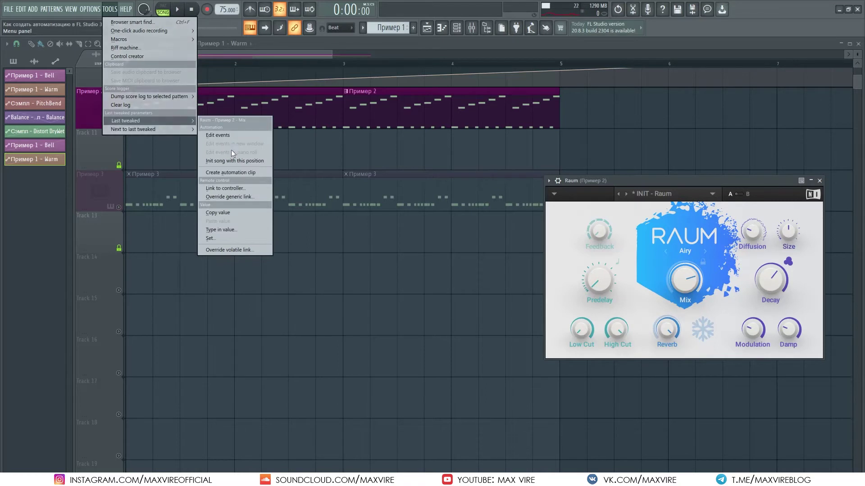
{"action": "left_click", "coordinate": [245, 173]}
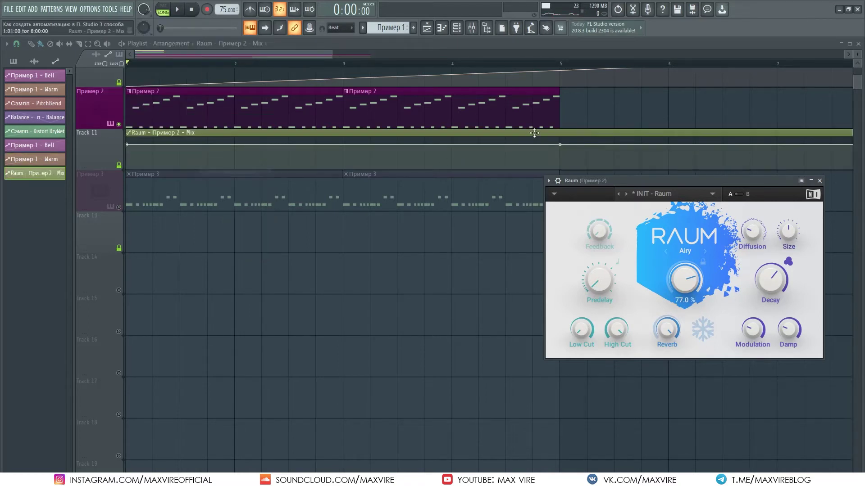
Shorten the Raum Mix clip to bar 5 and shape it to rise from zero to a peak midway through bar 4 and return to zero
{"action": "left_click_drag", "start_coordinate": [744, 144], "coordinate": [442, 146]}
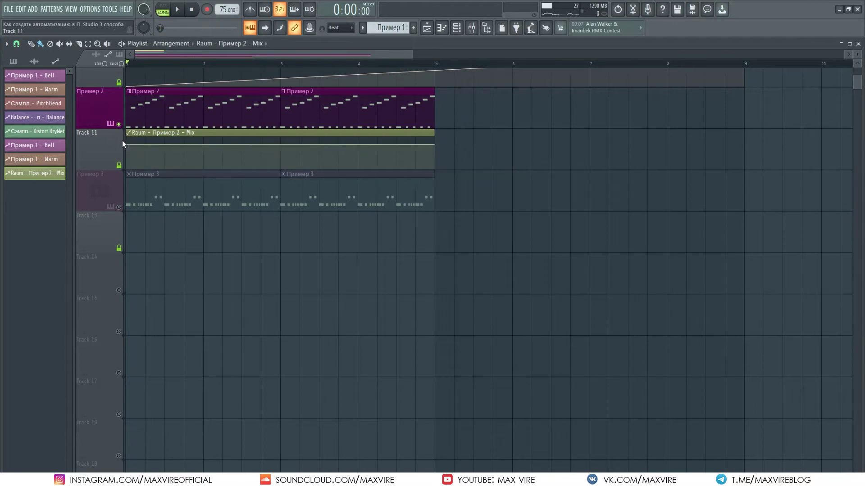
{"action": "left_click_drag", "start_coordinate": [126, 145], "coordinate": [126, 168]}
{"action": "left_click_drag", "start_coordinate": [402, 147], "coordinate": [436, 169]}
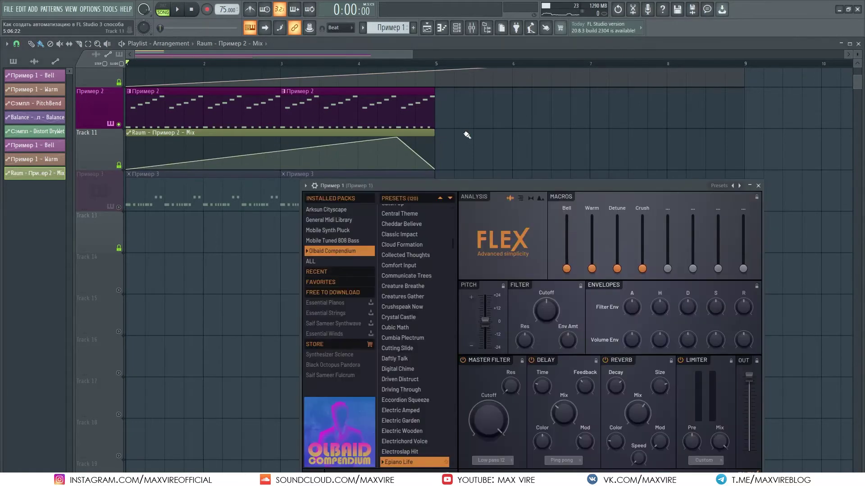
Close the FLEX window and move the Raum window closer to the Mix automation clip
{"action": "left_click", "coordinate": [759, 186]}
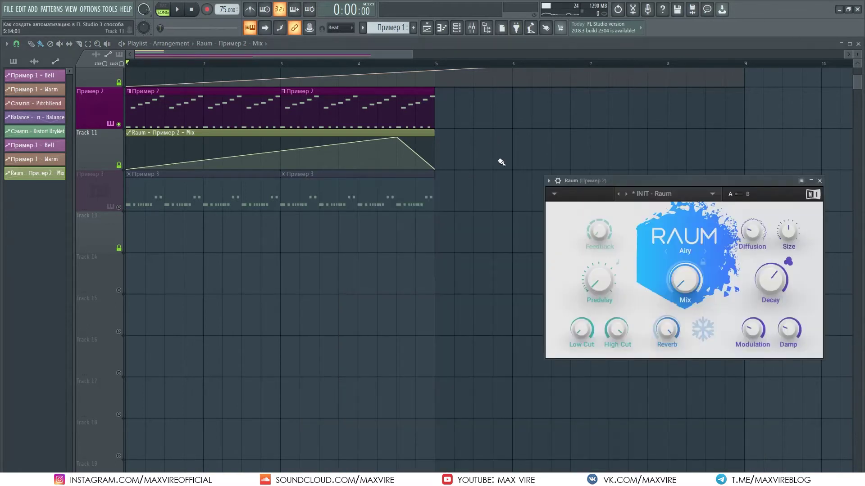
{"action": "left_click_drag", "start_coordinate": [642, 181], "coordinate": [558, 174]}
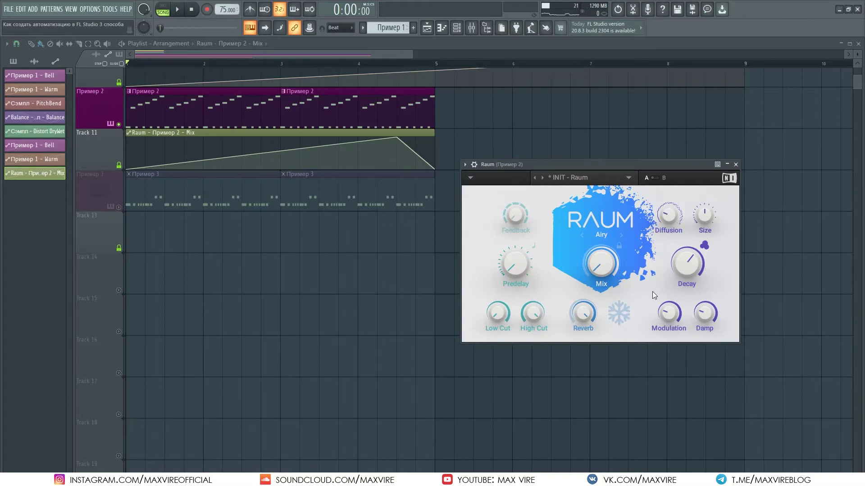
Play Пример 2 to hear the Raum Mix automation
{"action": "key", "text": "space"}
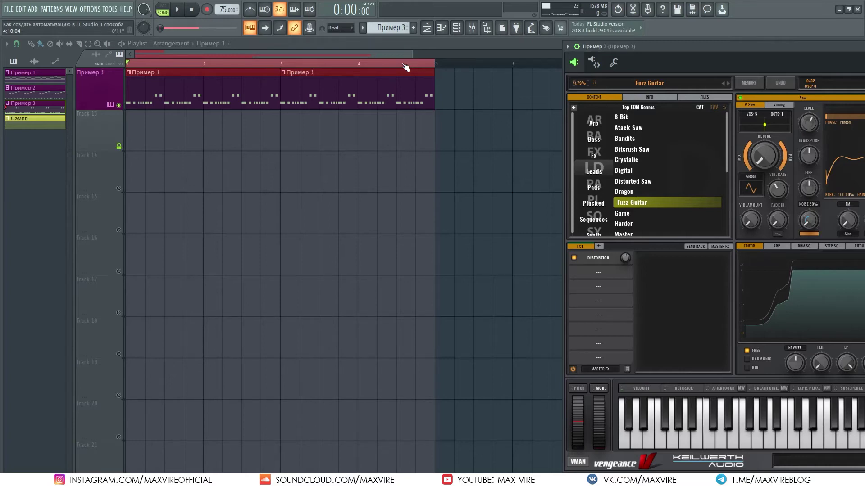
Move the Пример 3 synth window next to its playlist clips and try out its Mod wheel
{"action": "left_click_drag", "start_coordinate": [719, 48], "coordinate": [607, 45]}
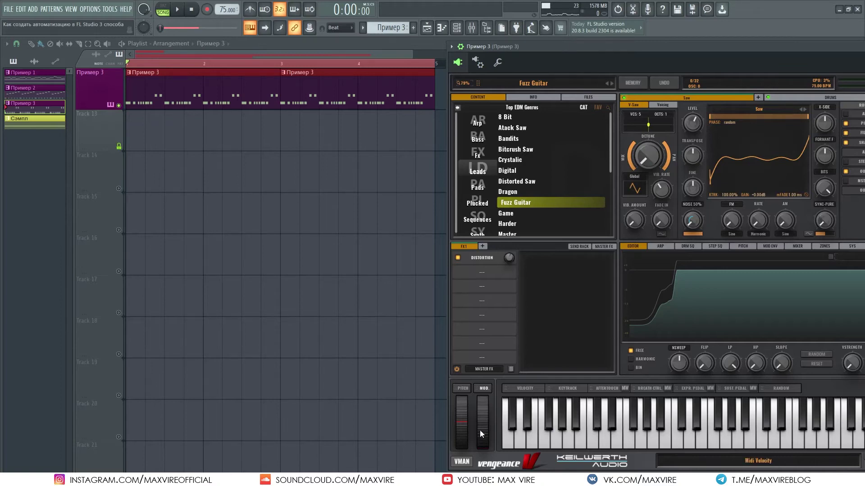
{"action": "left_click_drag", "start_coordinate": [481, 427], "coordinate": [484, 412]}
Play Пример 3 while moving the synth's Mod wheel to hear its effect, and stop playback
{"action": "left_click_drag", "start_coordinate": [217, 66], "coordinate": [77, 63]}
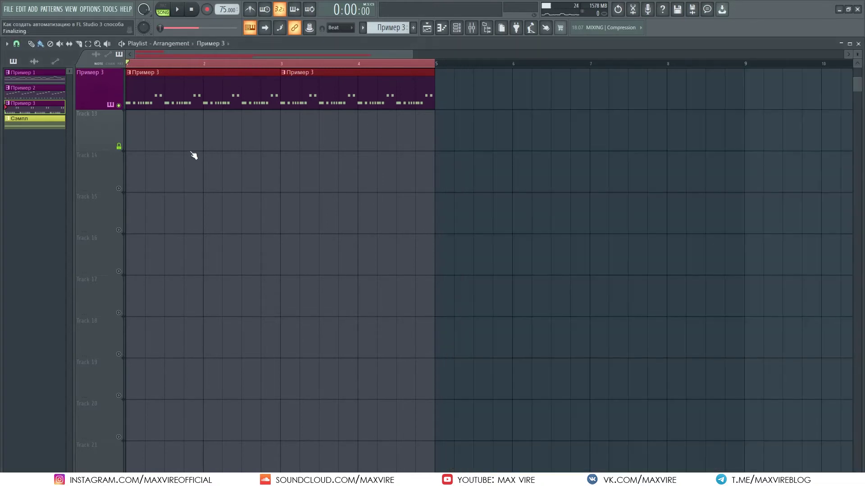
{"action": "key", "text": "space"}
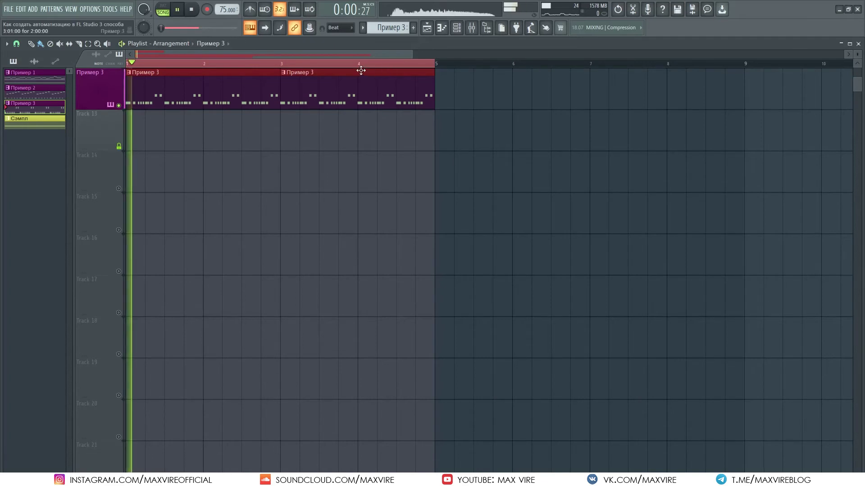
{"action": "left_click", "coordinate": [457, 29]}
{"action": "left_click", "coordinate": [456, 29]}
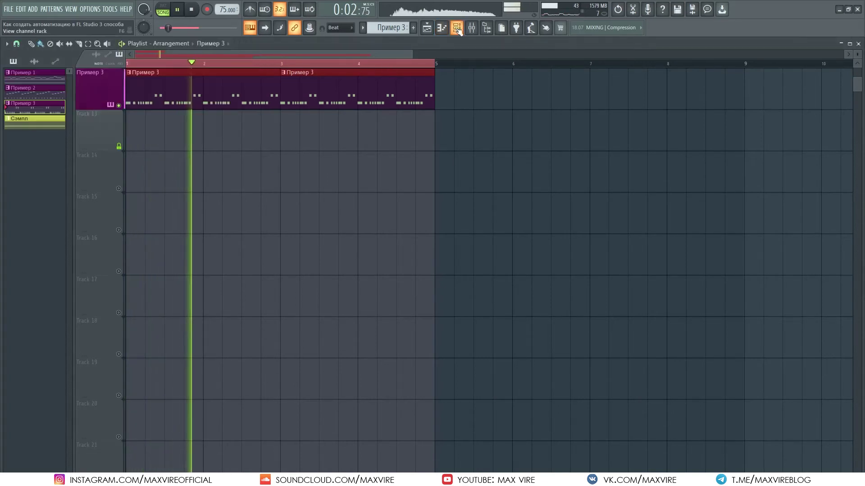
{"action": "left_click", "coordinate": [473, 30]}
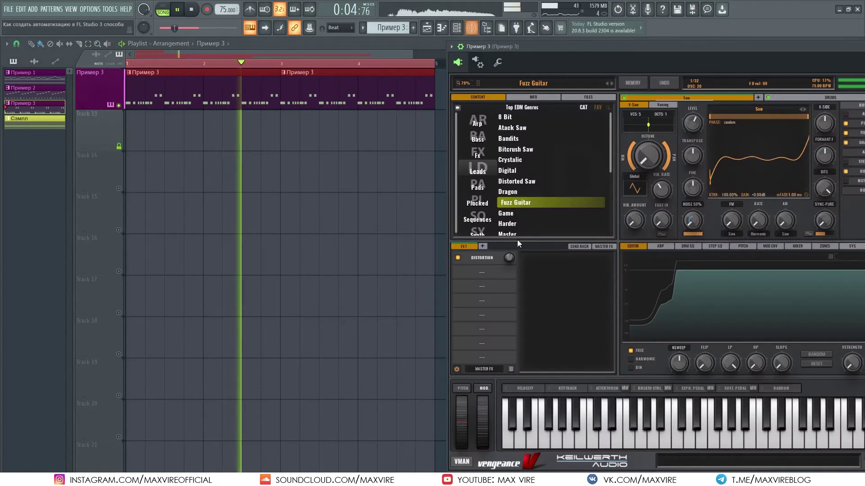
{"action": "left_click_drag", "start_coordinate": [479, 423], "coordinate": [490, 393]}
{"action": "key", "text": "space"}
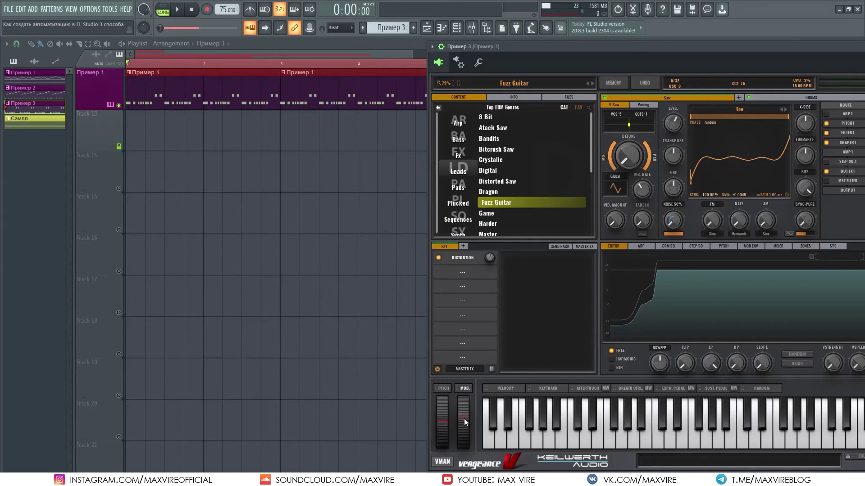
Move the Mod wheel and read its MIDI CC number in the synth's display
{"action": "left_click_drag", "start_coordinate": [464, 440], "coordinate": [464, 424]}
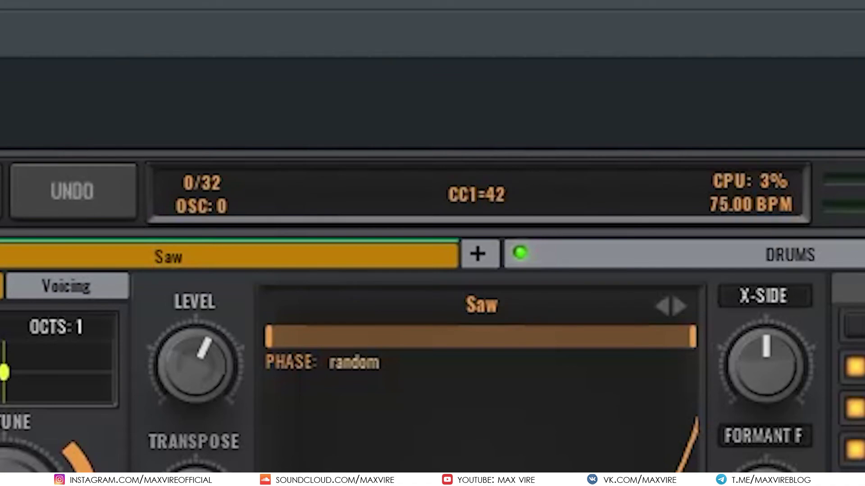
{"action": "left_click_drag", "start_coordinate": [467, 433], "coordinate": [467, 435]}
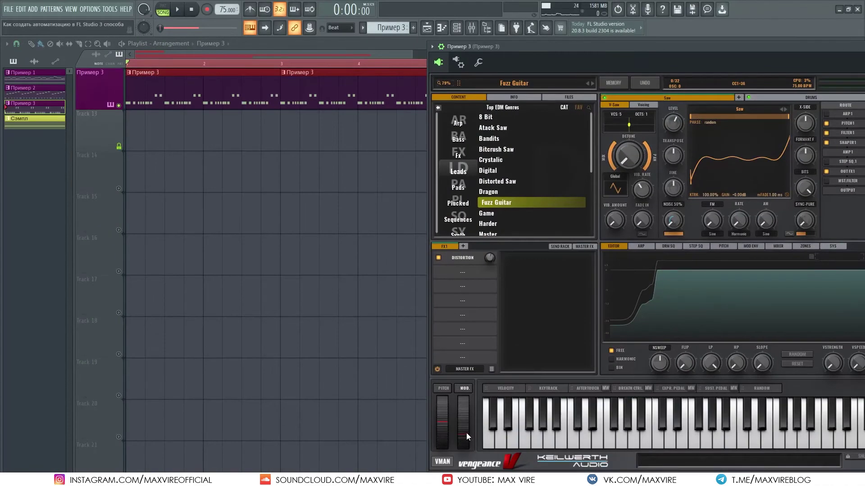
List the Пример 3 parameters under the current project's generators in the browser, down to MIDI CC #1 (Modulation wheel)
{"action": "key", "text": "alt+F8"}
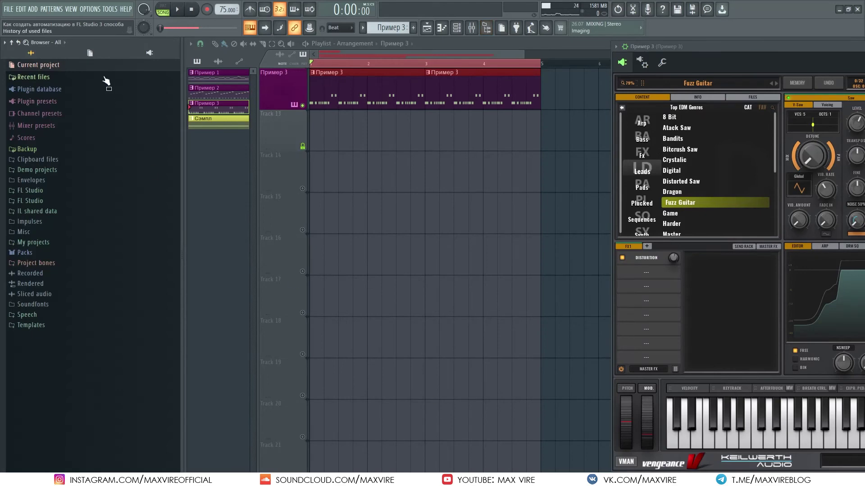
{"action": "left_click", "coordinate": [44, 108]}
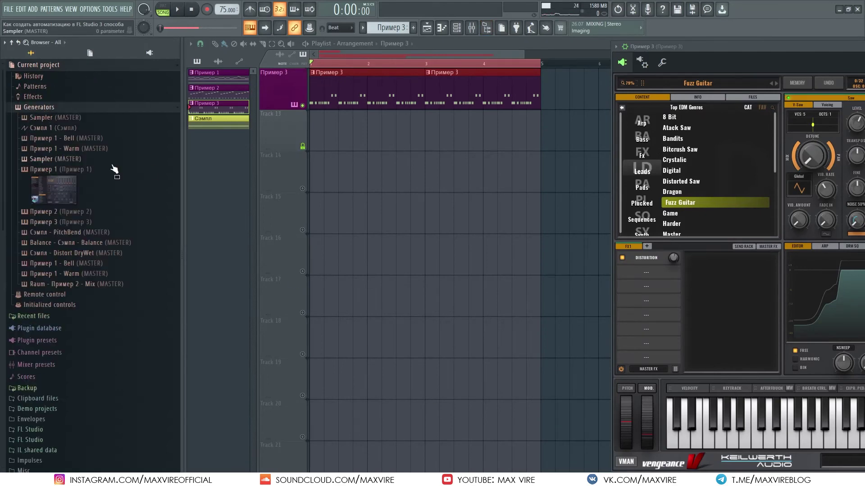
{"action": "left_click", "coordinate": [53, 222]}
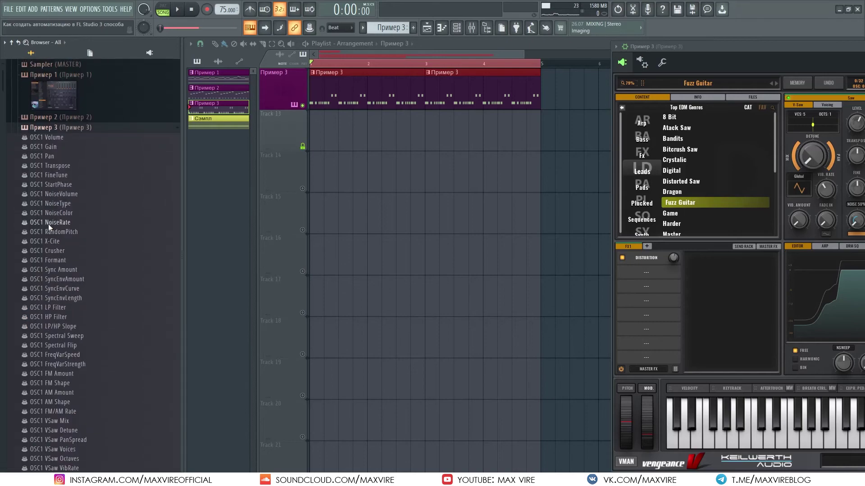
{"action": "left_click_drag", "start_coordinate": [2, 93], "coordinate": [10, 449]}
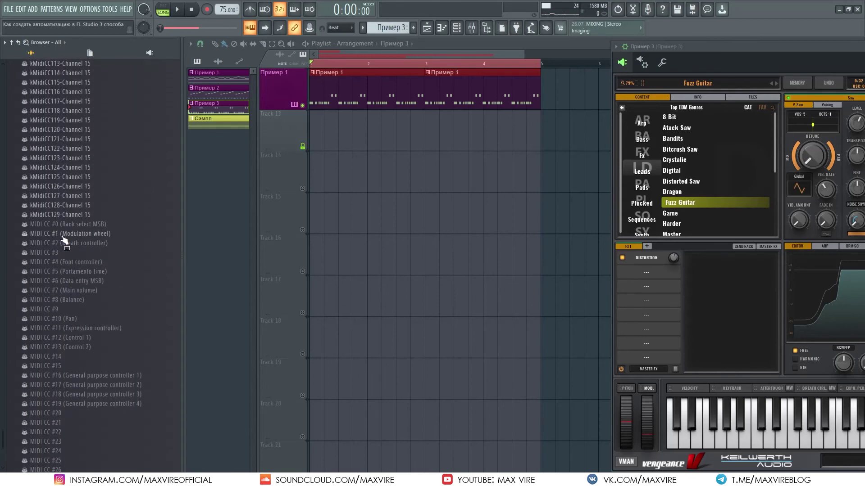
Test the MIDI CC #1 (Modulation wheel) parameter of Пример 3 and create an automation clip for it on track 13
{"action": "left_click", "coordinate": [78, 235]}
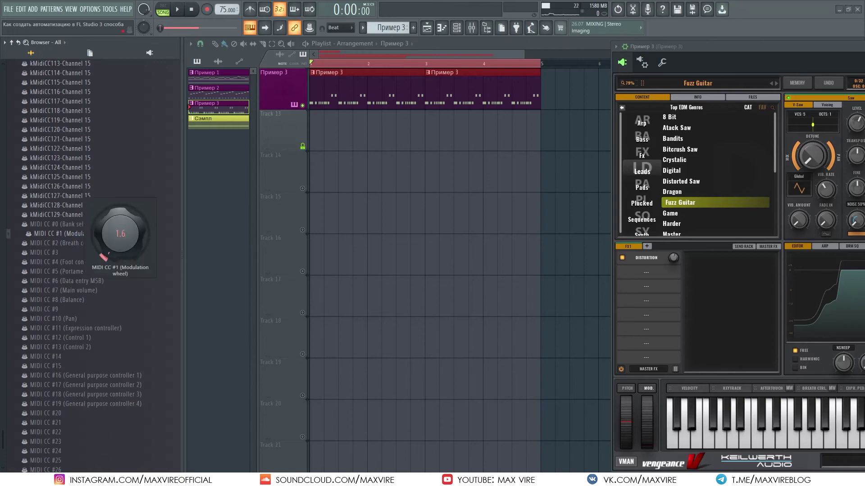
{"action": "mouse_move", "coordinate": [77, 232]}
{"action": "left_mouse_down"}
{"action": "mouse_move", "coordinate": [77, 207]}
{"action": "mouse_move", "coordinate": [77, 234]}
{"action": "left_mouse_up"}
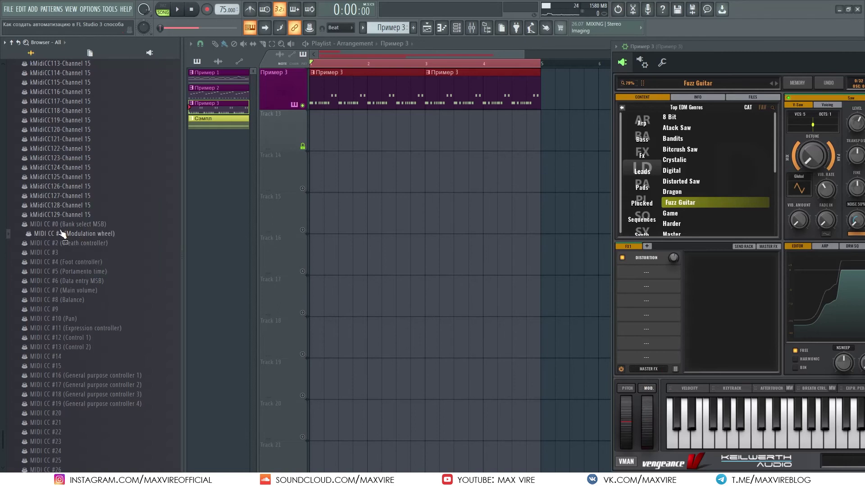
{"action": "right_click", "coordinate": [63, 237]}
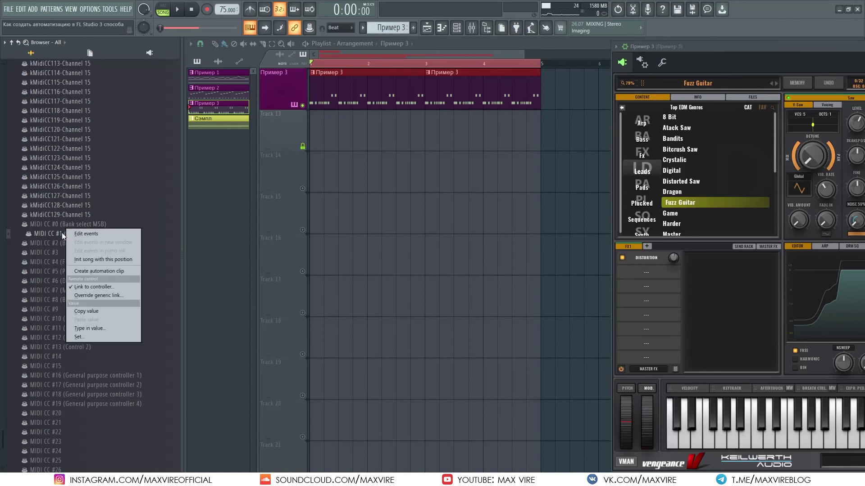
{"action": "left_click", "coordinate": [119, 271]}
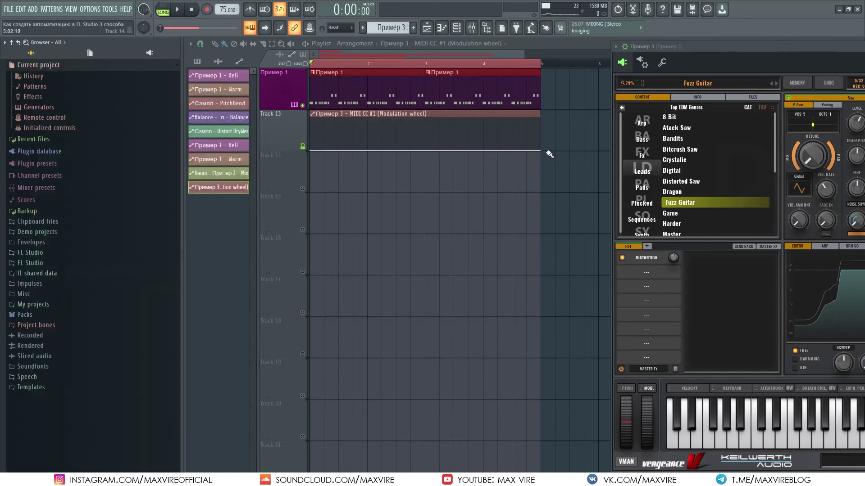
Raise the Modulation wheel clip's end point at bar 5 to maximum and play the rising automation
{"action": "left_click_drag", "start_coordinate": [541, 150], "coordinate": [540, 118]}
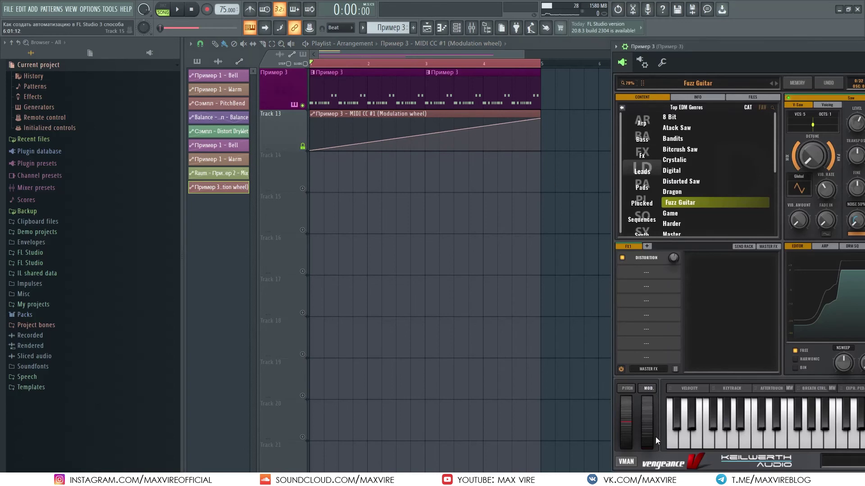
{"action": "key", "text": "space"}
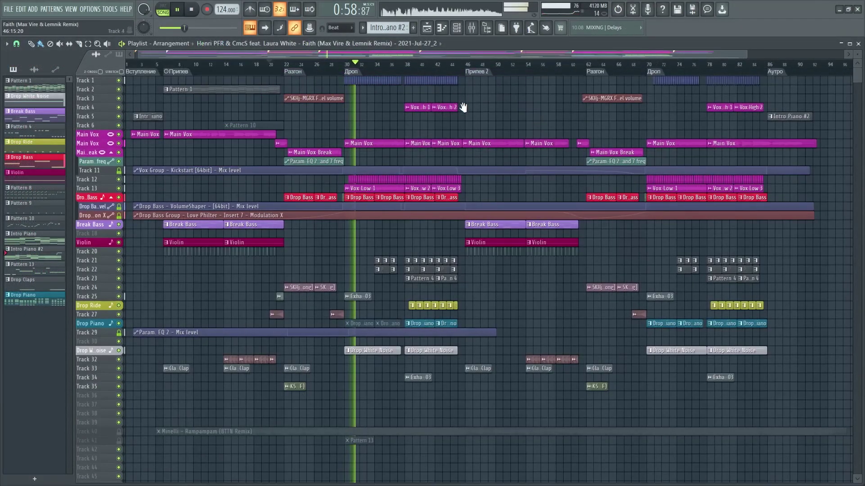
Show the mixer in the Faith remix project and place it over the lower part of the playlist
{"action": "left_click", "coordinate": [472, 28]}
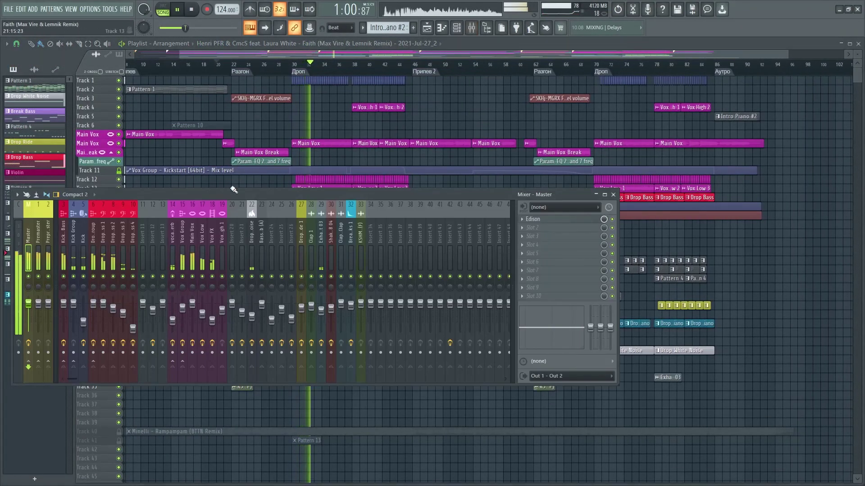
{"action": "left_click_drag", "start_coordinate": [244, 195], "coordinate": [518, 245]}
{"action": "left_click_drag", "start_coordinate": [457, 242], "coordinate": [396, 244]}
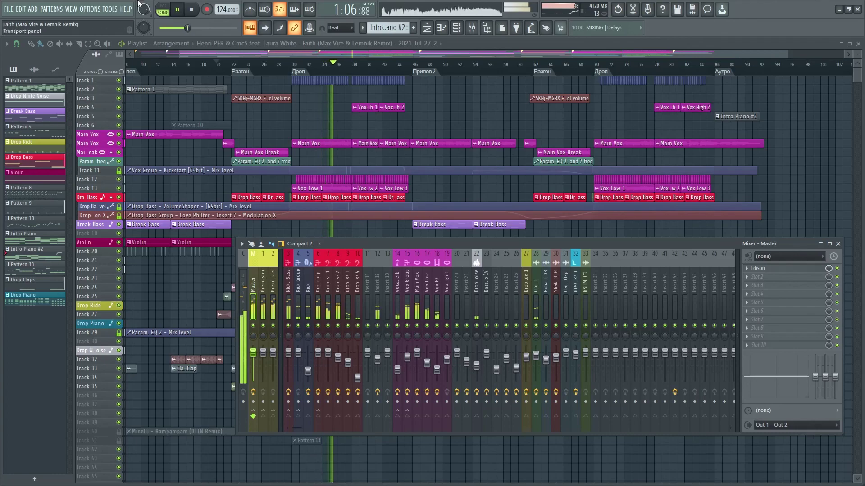
Run the Switch smart disable for all plugins macro
{"action": "left_click", "coordinate": [93, 9]}
{"action": "mouse_move", "coordinate": [110, 9]}
{"action": "mouse_move", "coordinate": [165, 38]}
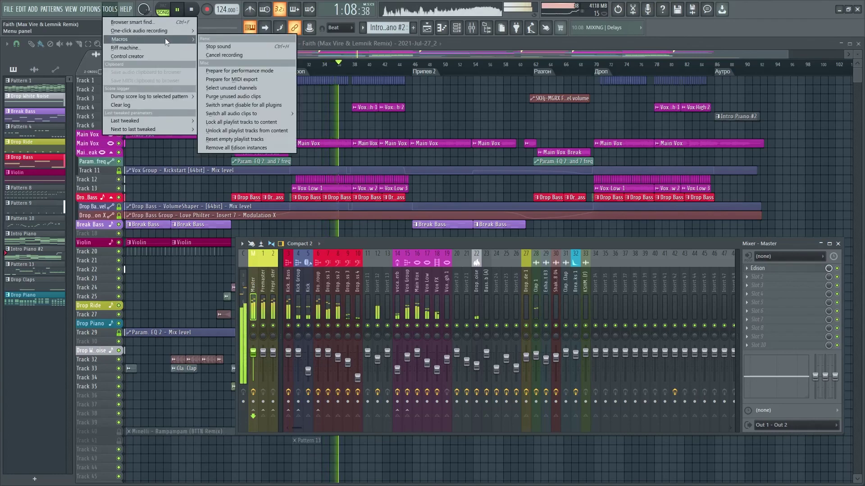
{"action": "left_click", "coordinate": [259, 107]}
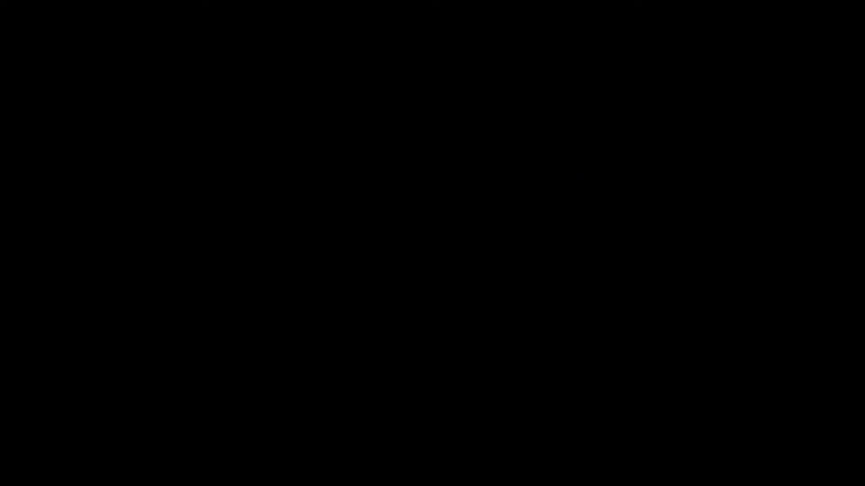